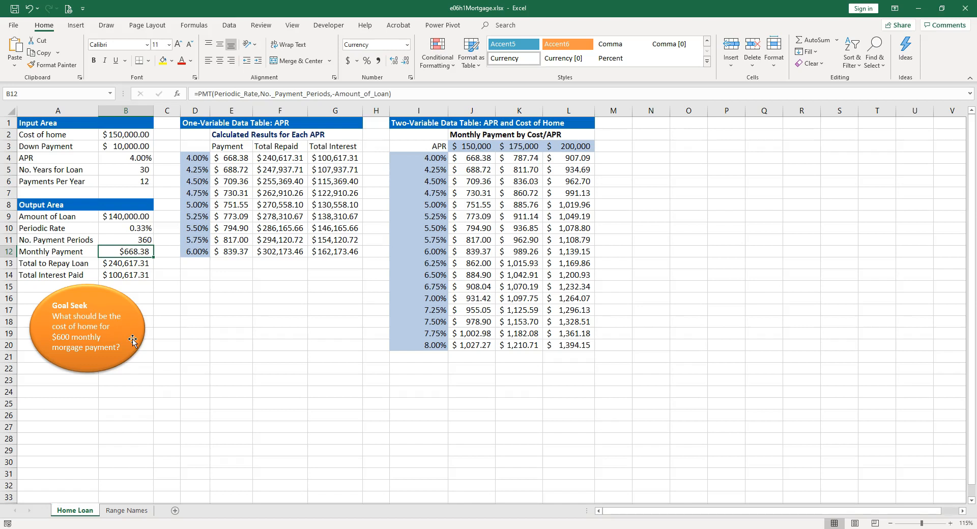
- Run Goal Seek to bring the monthly payment in B12 to 600 by changing the cost of home in B2, and keep the solution
{"action": "left_click", "coordinate": [229, 27]}
{"action": "left_click", "coordinate": [640, 66]}
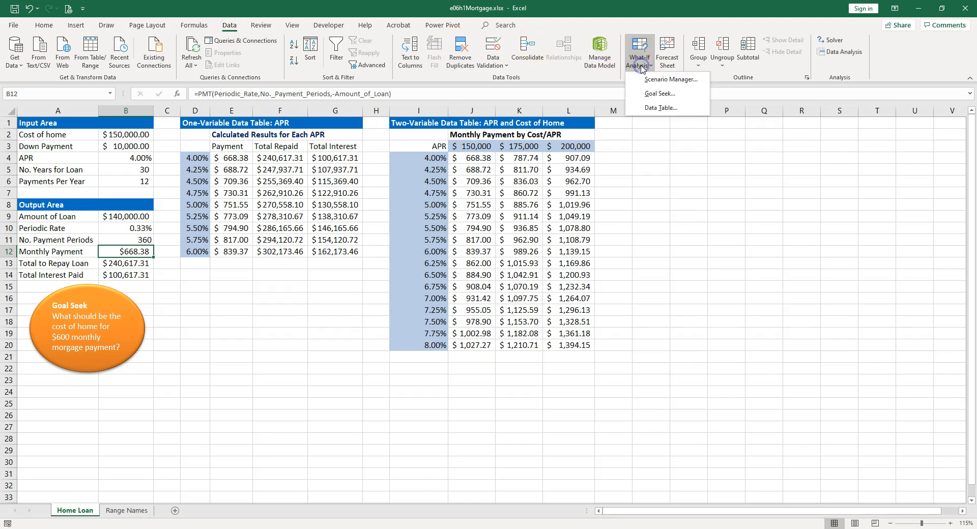
{"action": "left_click", "coordinate": [652, 95]}
{"action": "left_click", "coordinate": [132, 254]}
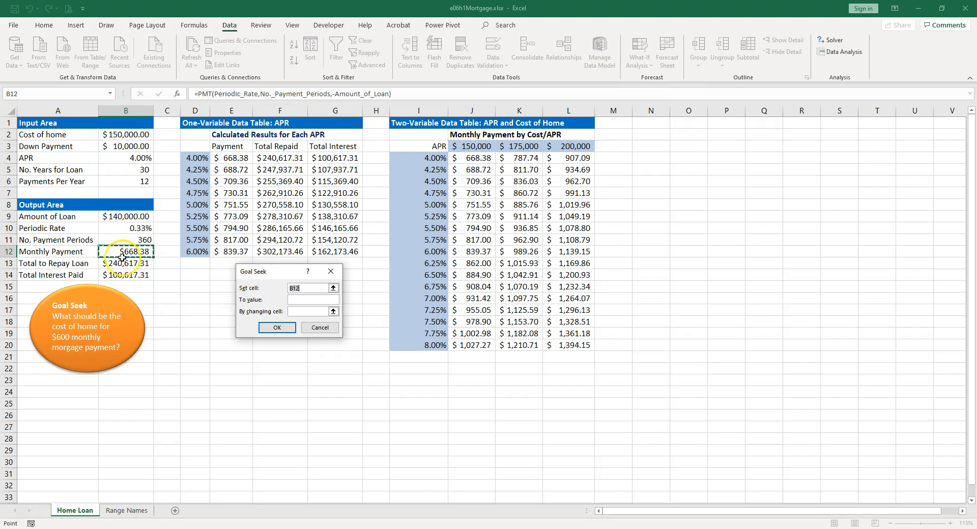
{"action": "left_click", "coordinate": [305, 300]}
{"action": "left_click", "coordinate": [305, 310]}
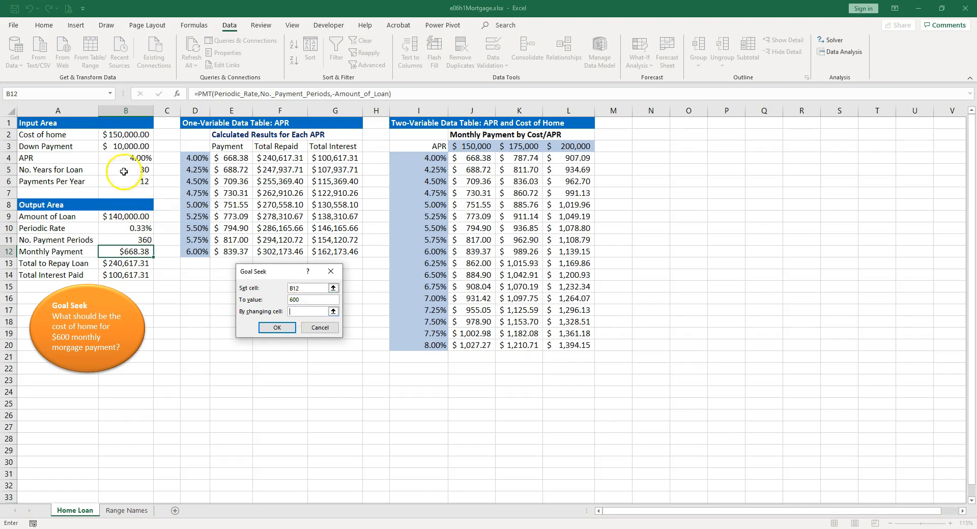
{"action": "left_click", "coordinate": [124, 135]}
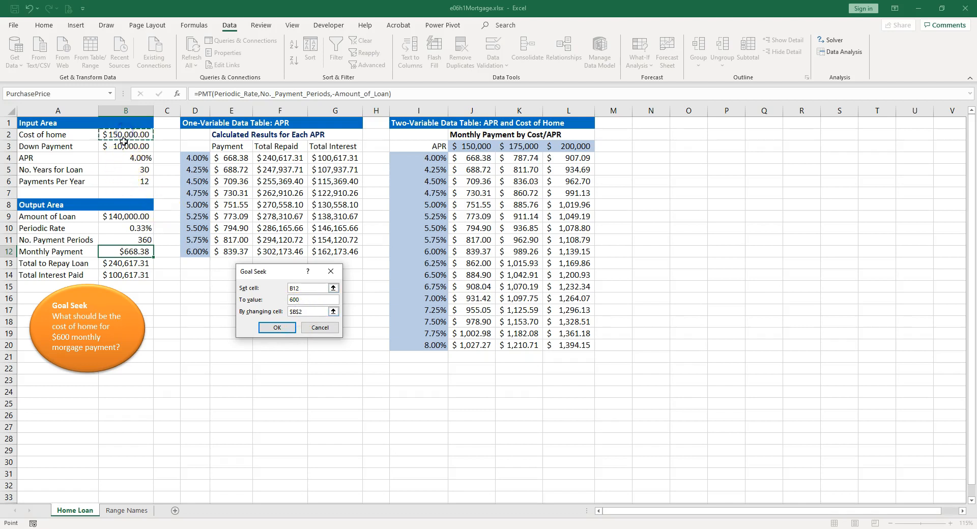
{"action": "left_click", "coordinate": [277, 329]}
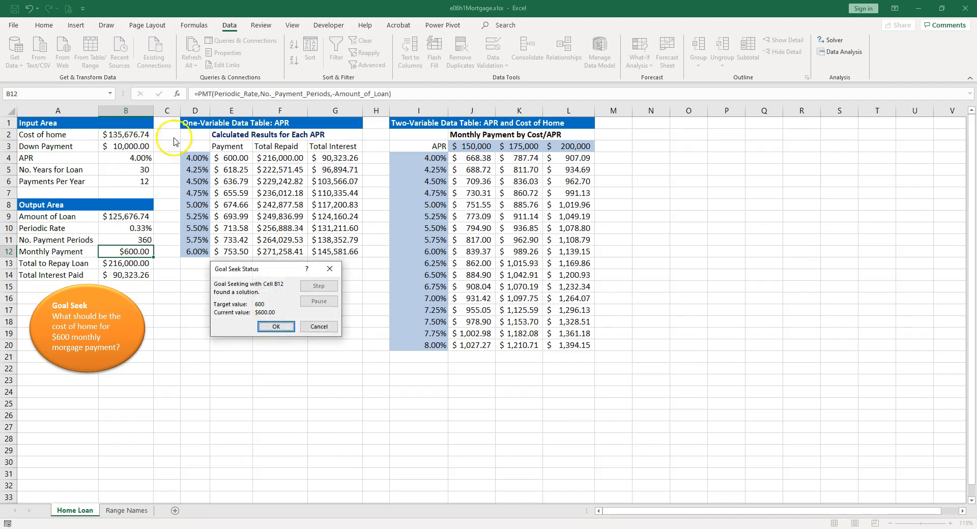
{"action": "left_click", "coordinate": [275, 330]}
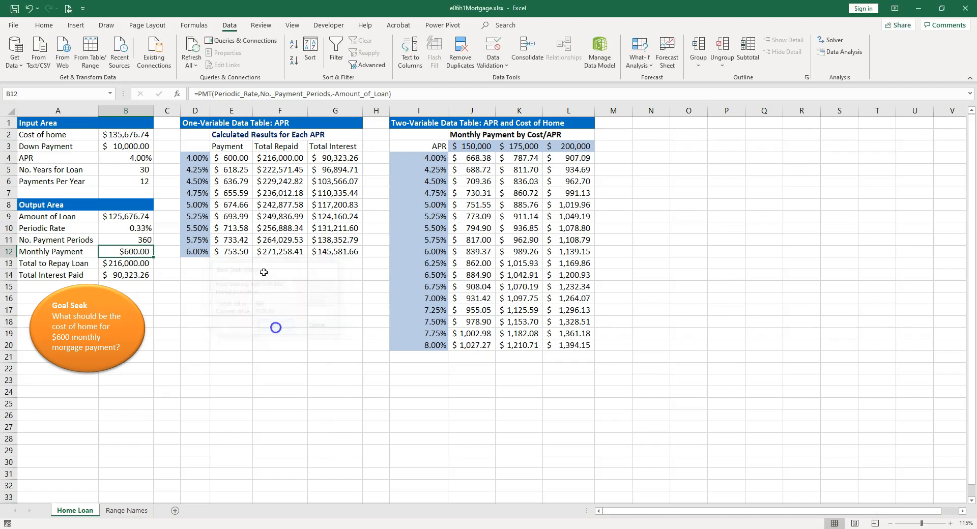
{"action": "left_click", "coordinate": [127, 134]}
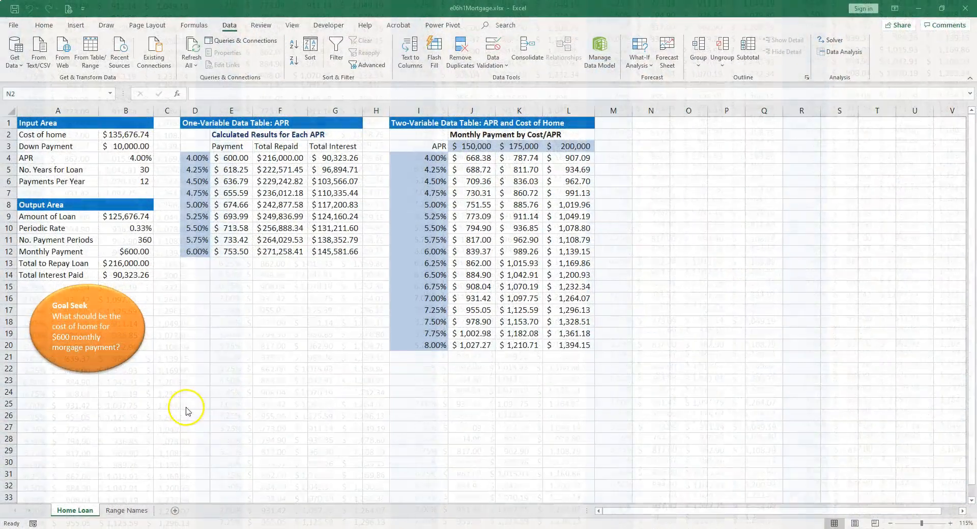
- Add a scenario named Best-Case Scenario in the Scenario Manager, with cells B2:B5 as its changing cells
{"action": "left_click_drag", "start_coordinate": [125, 135], "coordinate": [144, 175]}
{"action": "left_click", "coordinate": [640, 60]}
{"action": "left_click", "coordinate": [639, 59]}
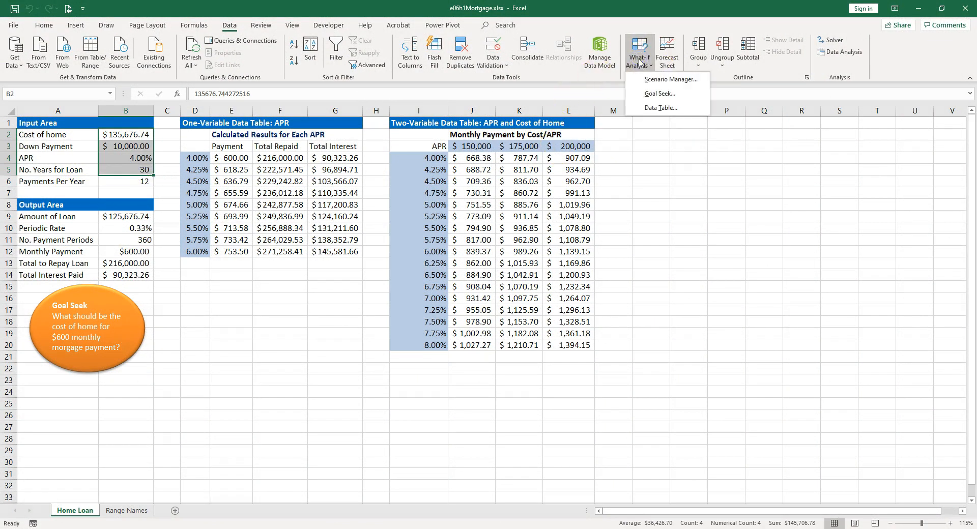
{"action": "left_click", "coordinate": [662, 79]}
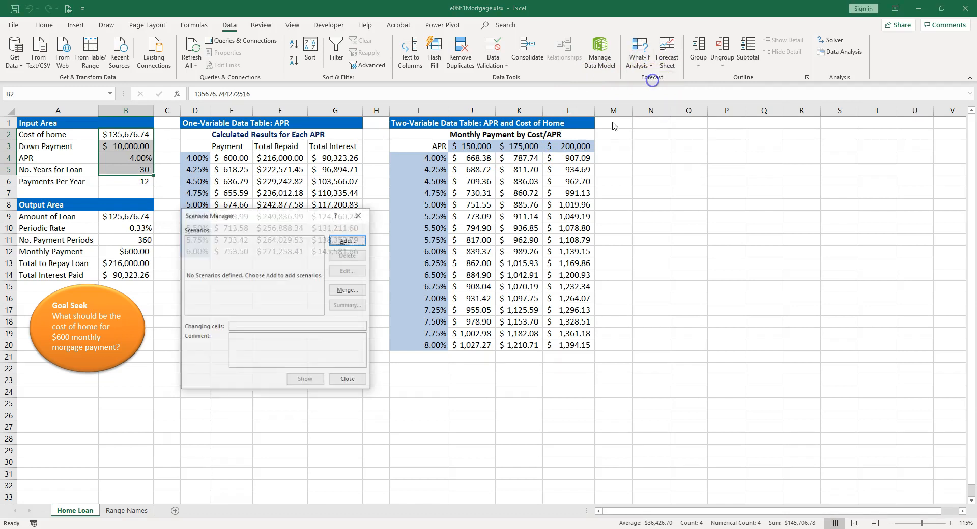
{"action": "left_click", "coordinate": [348, 240]}
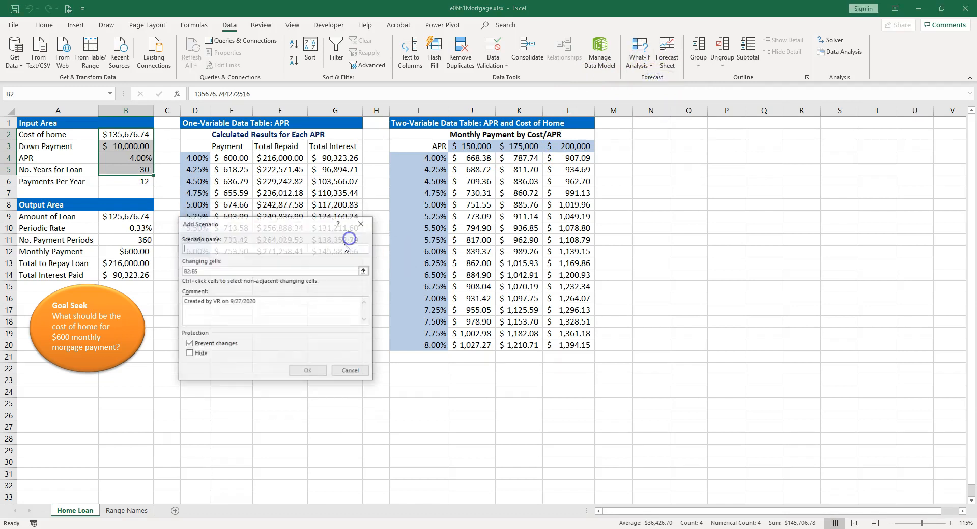
{"action": "type", "text": "Best-Case Scenario"}
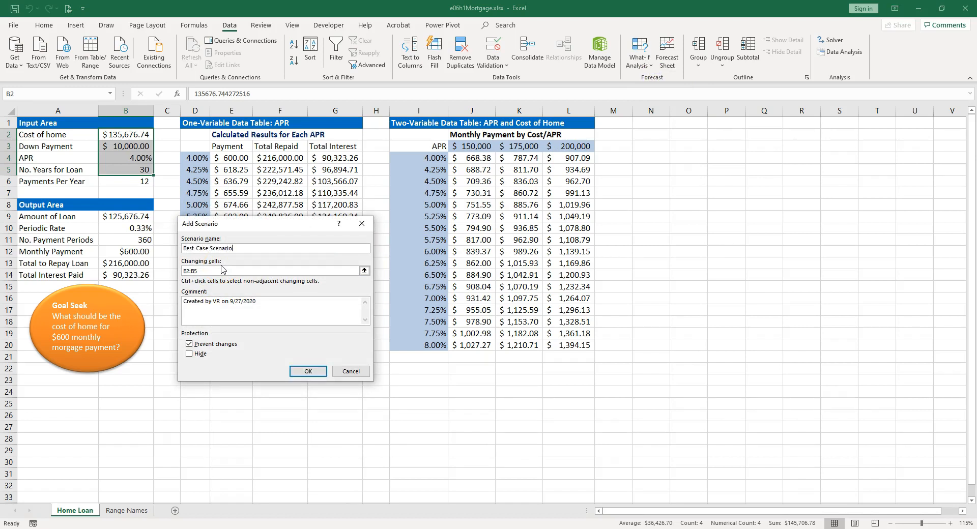
{"action": "left_click", "coordinate": [199, 270]}
{"action": "left_click", "coordinate": [306, 372]}
{"action": "left_click", "coordinate": [305, 373]}
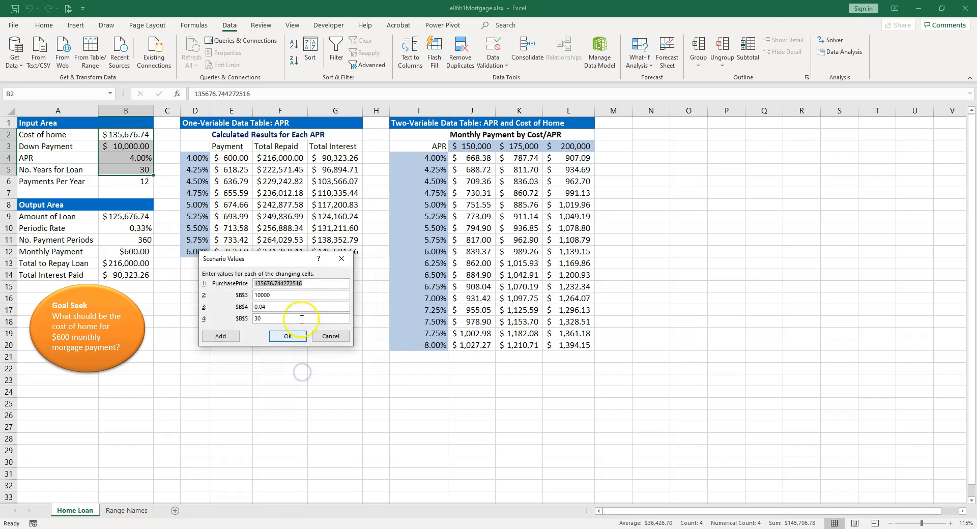
- Set the Best-Case Scenario values to 150000 for PurchasePrice, 0.0225 for B4 and 15 for B5
{"action": "left_click", "coordinate": [306, 282]}
{"action": "type", "text": "150000"}
{"action": "left_click", "coordinate": [257, 300]}
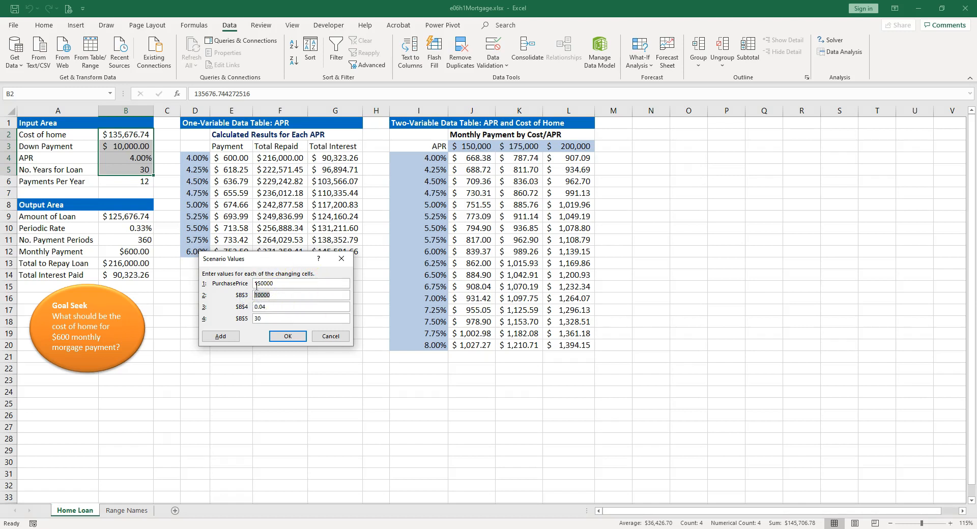
{"action": "left_click", "coordinate": [269, 308]}
{"action": "type", "text": "0.0225"}
{"action": "left_click", "coordinate": [267, 319]}
{"action": "type", "text": "15"}
{"action": "left_click", "coordinate": [286, 337]}
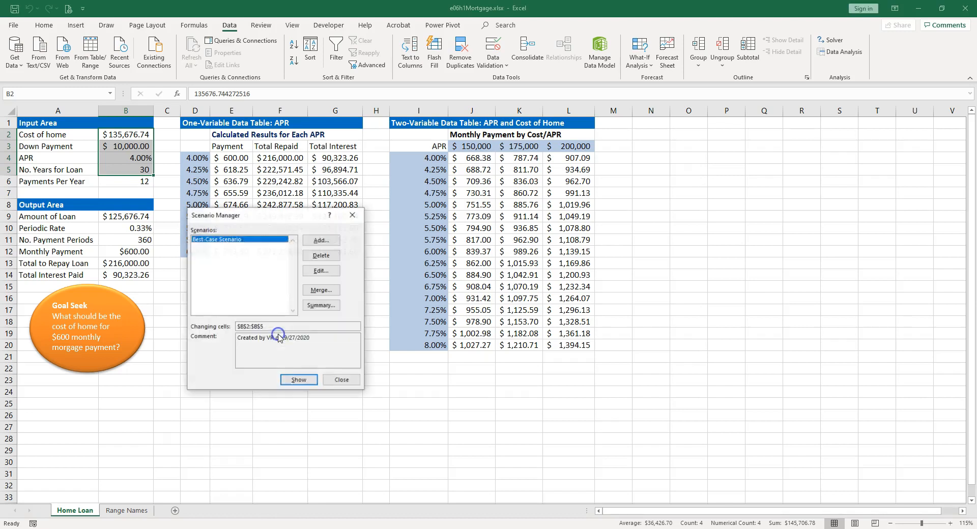
- Add a second scenario named Worst-Case Scenario for the same changing cells B2:B5
{"action": "left_click", "coordinate": [319, 245]}
{"action": "type", "text": "Worst-Case Scenario"}
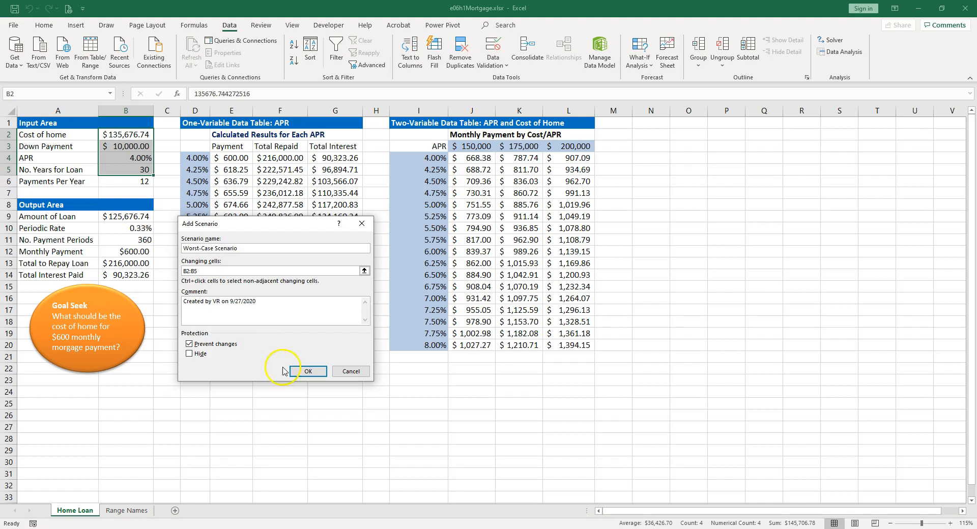
{"action": "left_click", "coordinate": [302, 371]}
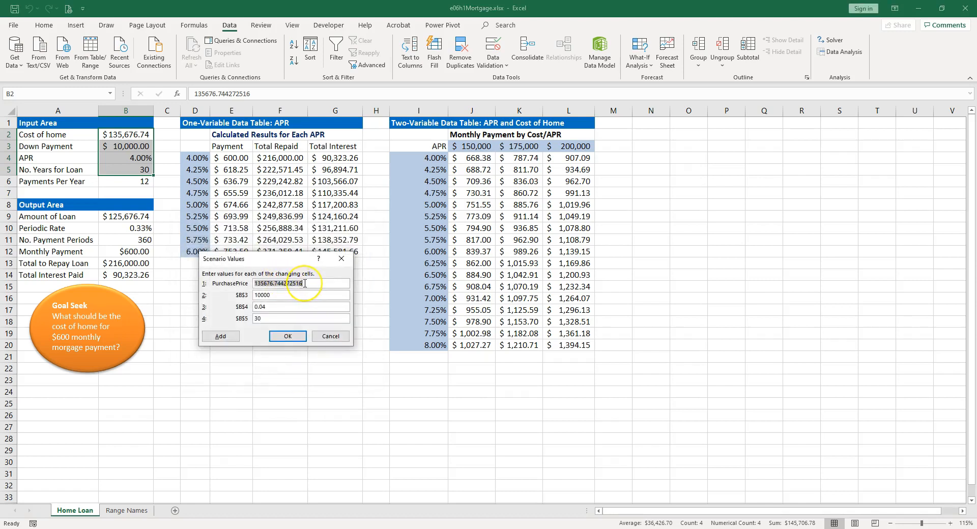
- Set the Worst-Case Scenario values to 150000 for PurchasePrice, 45000 for B3, 0.06 for B4 and 45 for B5
{"action": "type", "text": "150000"}
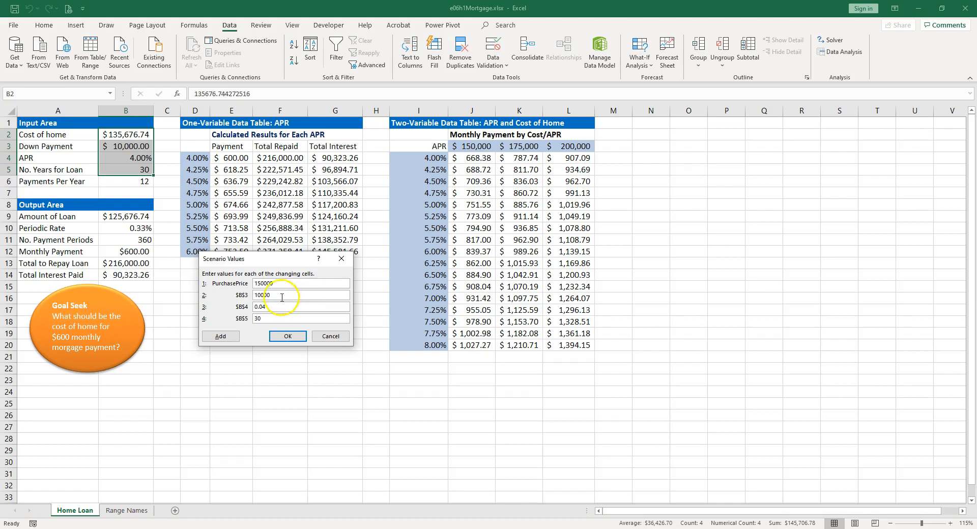
{"action": "left_click", "coordinate": [267, 295]}
{"action": "double_click", "coordinate": [273, 295]}
{"action": "type", "text": "45"}
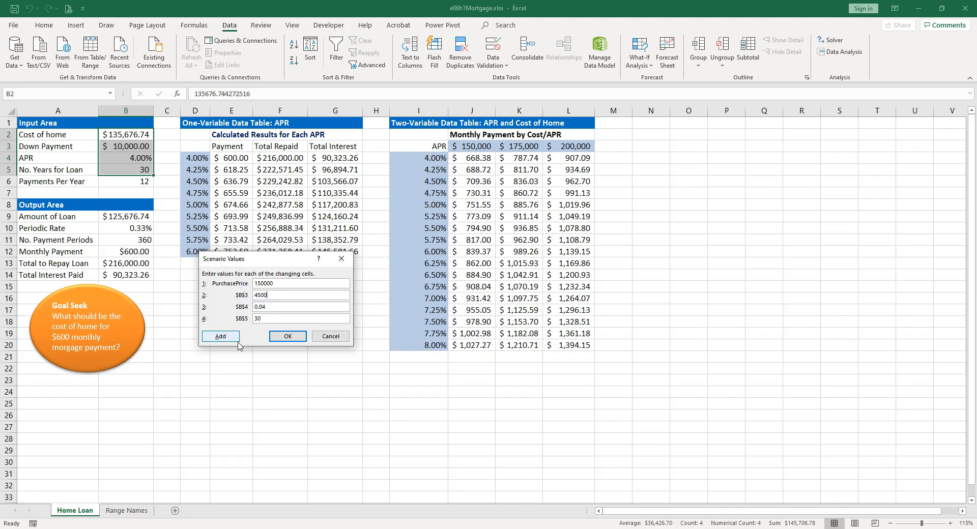
{"action": "left_click", "coordinate": [275, 307]}
{"action": "key", "text": "BackSpace"}
{"action": "left_click_drag", "start_coordinate": [266, 319], "coordinate": [248, 319]}
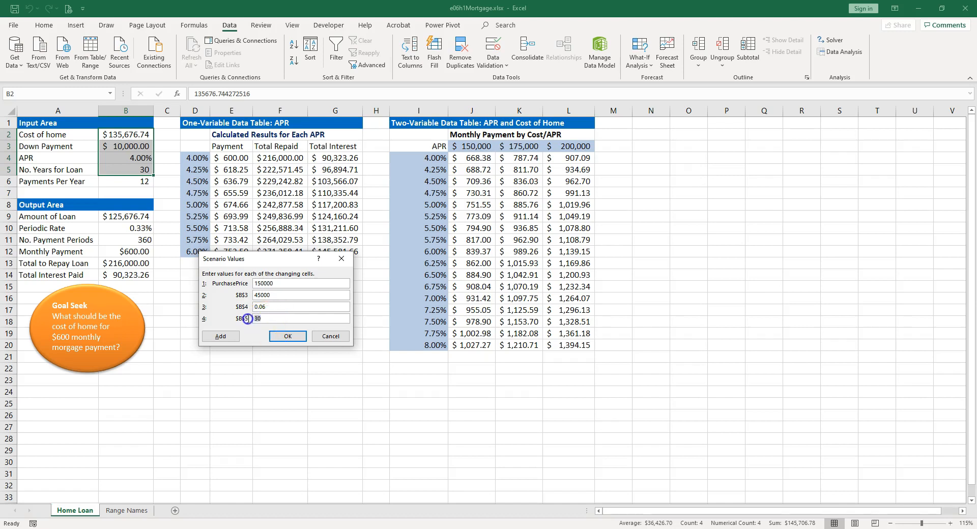
{"action": "left_click", "coordinate": [285, 337]}
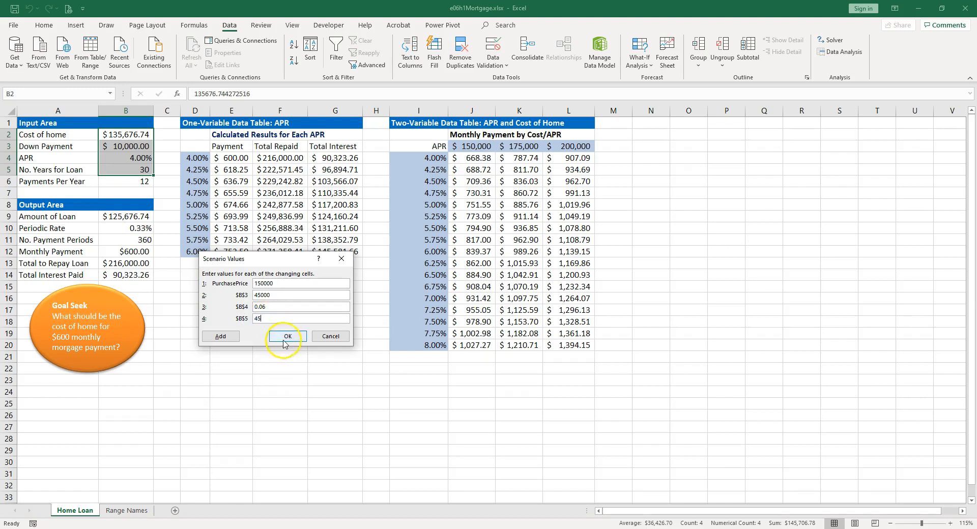
- Add a third scenario named Most-Likely Scenario for changing cells B2:B5
{"action": "left_click", "coordinate": [322, 243]}
{"action": "type", "text": "Most-Likely Scenario"}
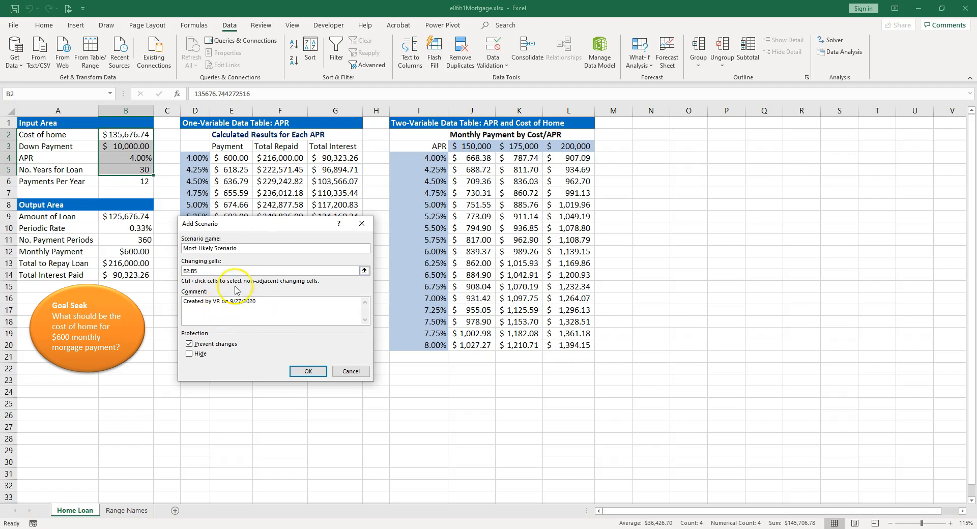
{"action": "left_click", "coordinate": [315, 372]}
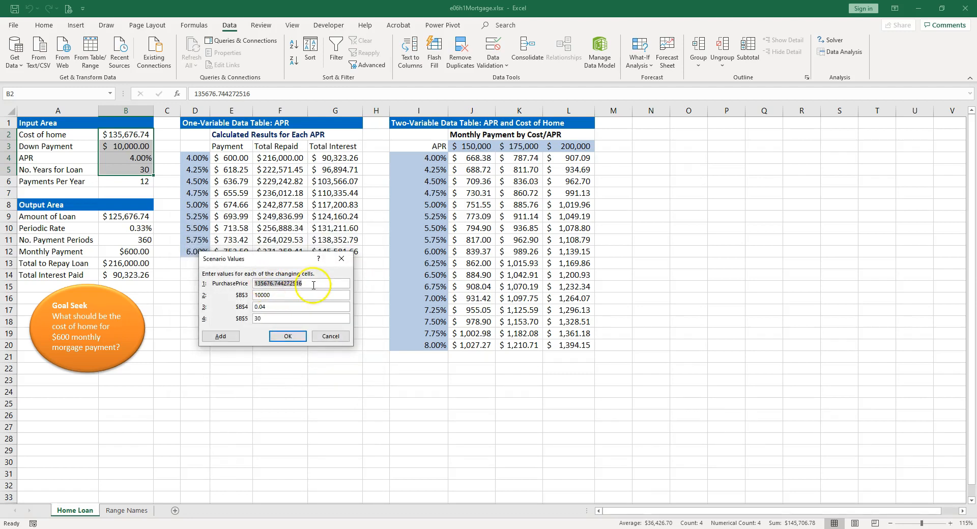
- Set the Most-Likely Scenario values to 150000 for PurchasePrice, 30000 for B3 and 0.0425 for B4
{"action": "type", "text": "150000"}
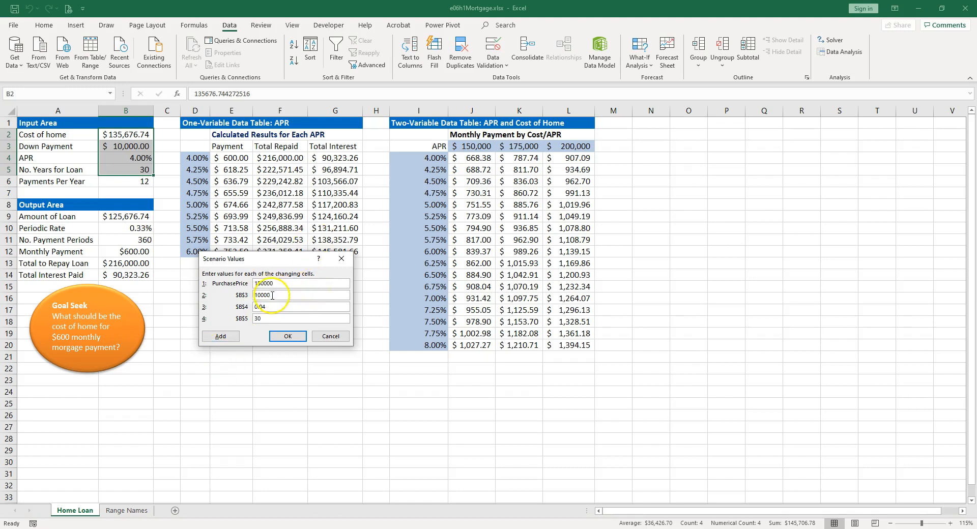
{"action": "double_click", "coordinate": [249, 297]}
{"action": "type", "text": "30"}
{"action": "left_click", "coordinate": [282, 317]}
{"action": "left_click", "coordinate": [281, 307]}
{"action": "left_click", "coordinate": [292, 338]}
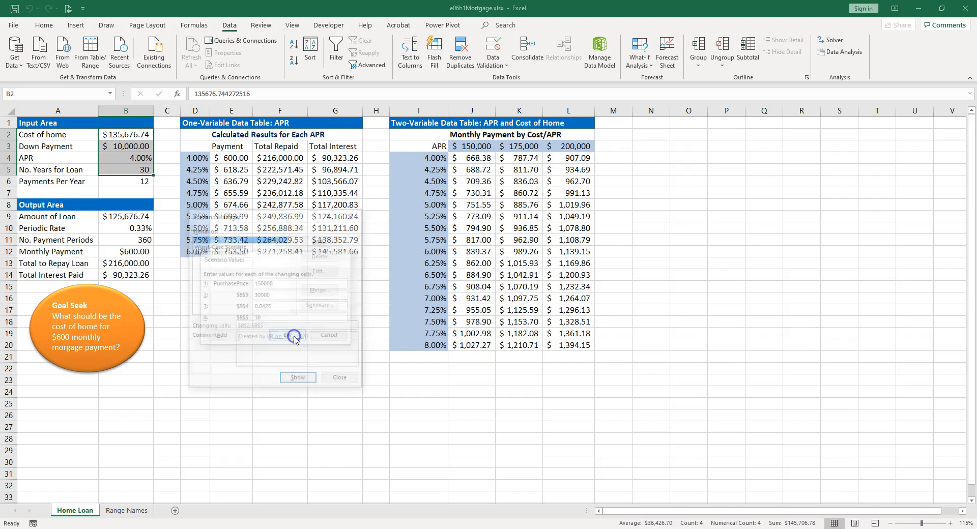
- Review the stored values of the Worst-Case Scenario without changing them
{"action": "left_click", "coordinate": [237, 247]}
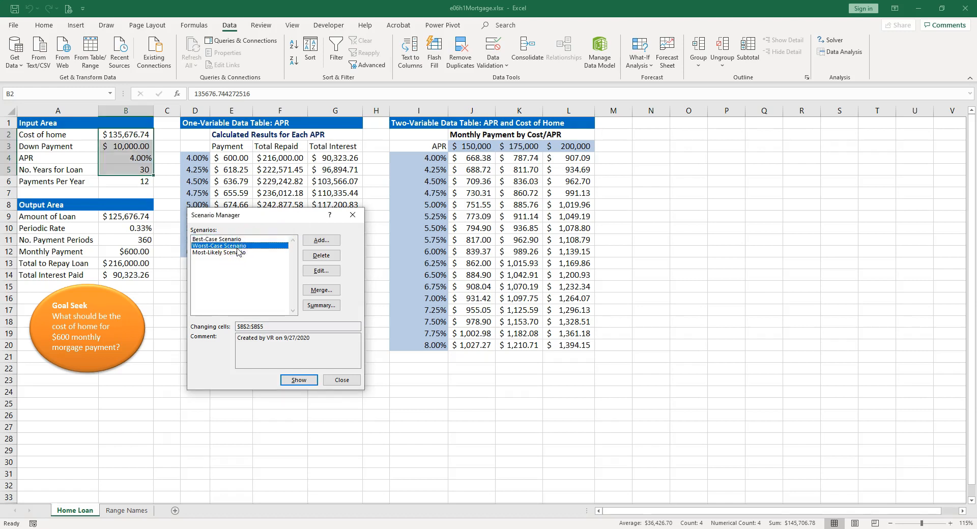
{"action": "left_click", "coordinate": [314, 272]}
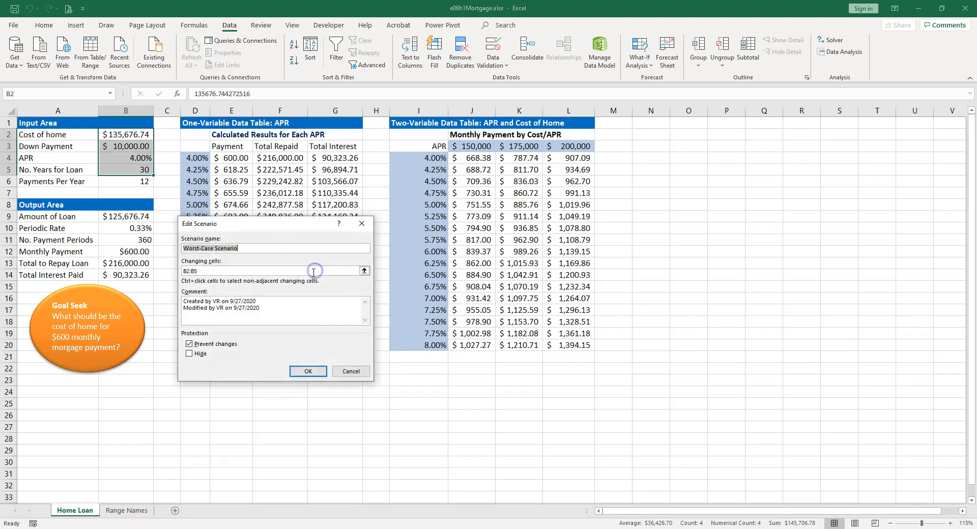
{"action": "left_click", "coordinate": [311, 371]}
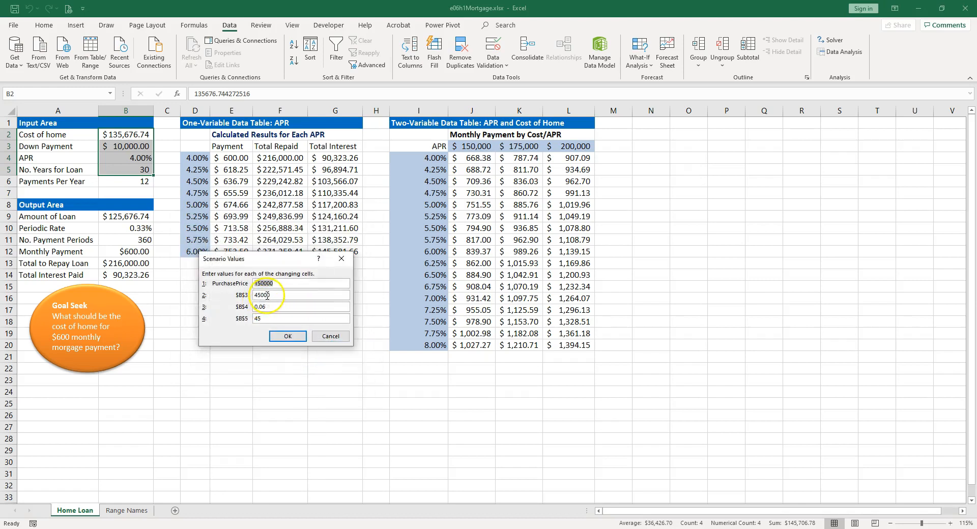
{"action": "left_click", "coordinate": [331, 338]}
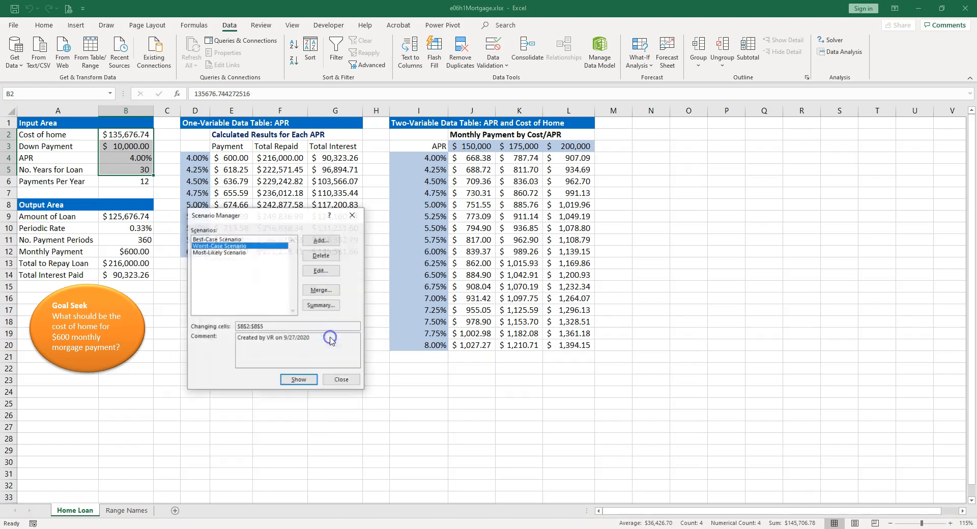
- Create a scenario summary report with the payment, total repaid and total interest cells B12:B14 as result cells
{"action": "left_click", "coordinate": [321, 306]}
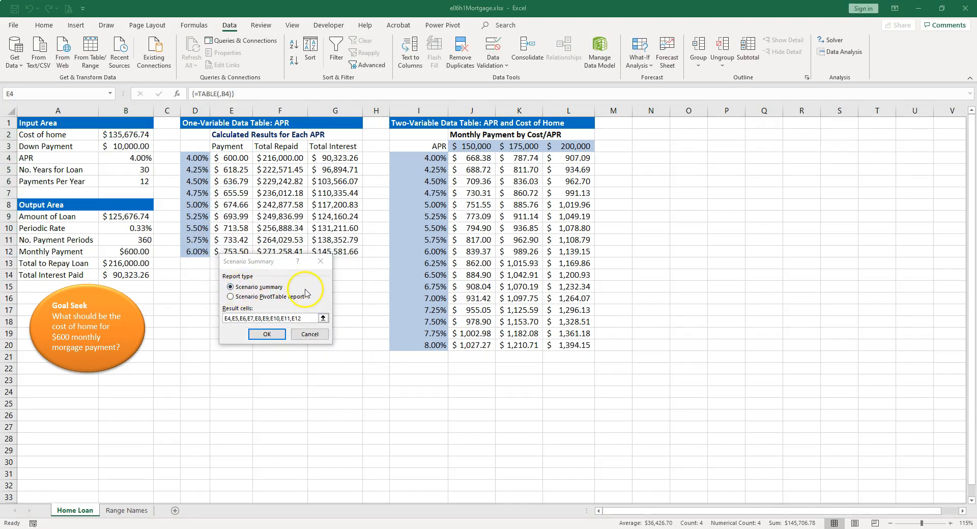
{"action": "left_click_drag", "start_coordinate": [309, 316], "coordinate": [227, 314]}
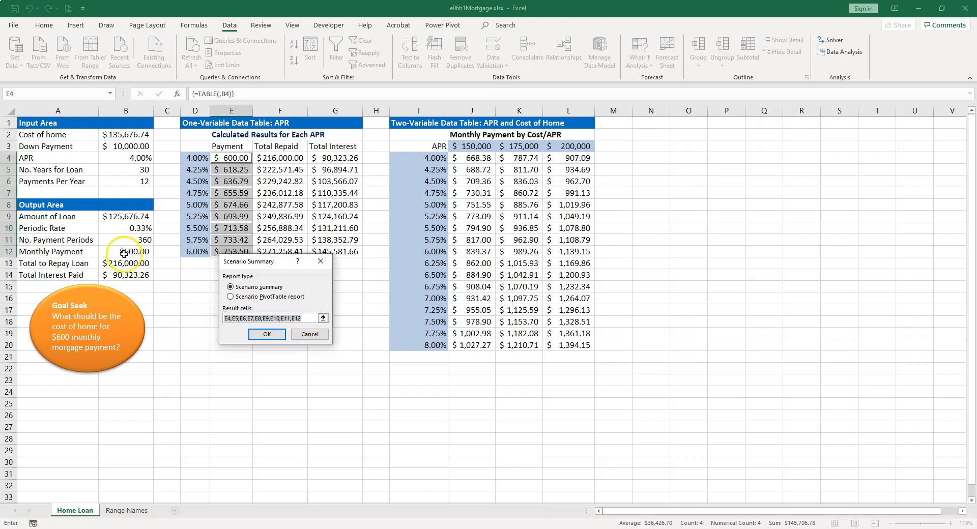
{"action": "left_click_drag", "start_coordinate": [127, 251], "coordinate": [124, 275]}
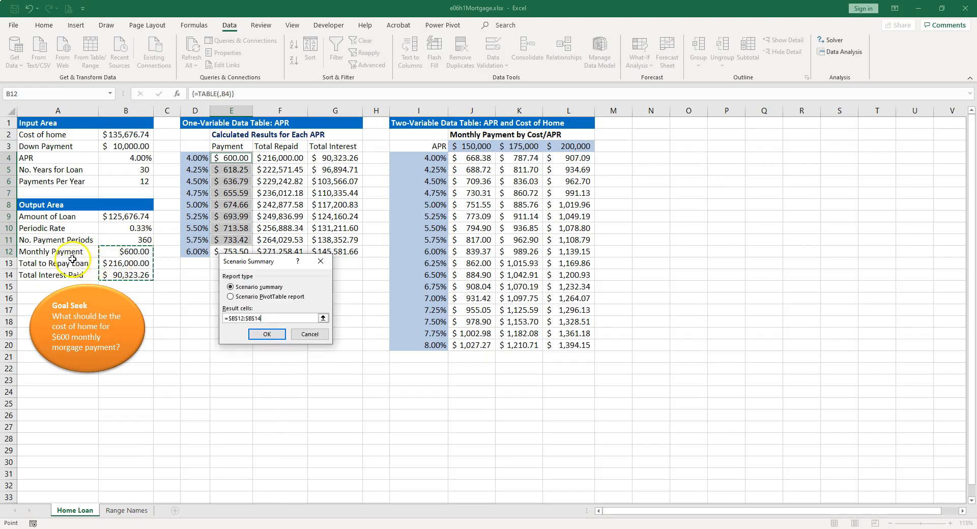
{"action": "left_click", "coordinate": [267, 335]}
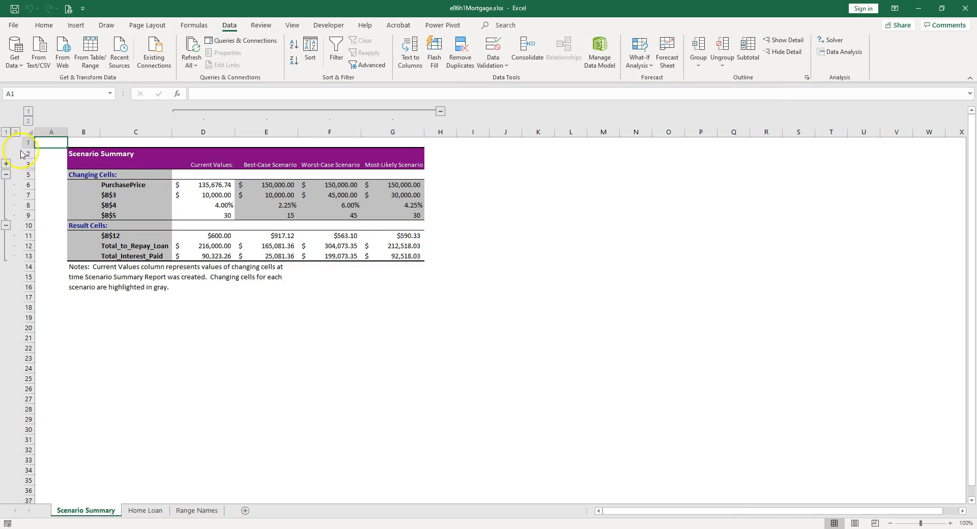
- Delete the blank first row and the blank column A from the Scenario Summary sheet
{"action": "left_click", "coordinate": [28, 143]}
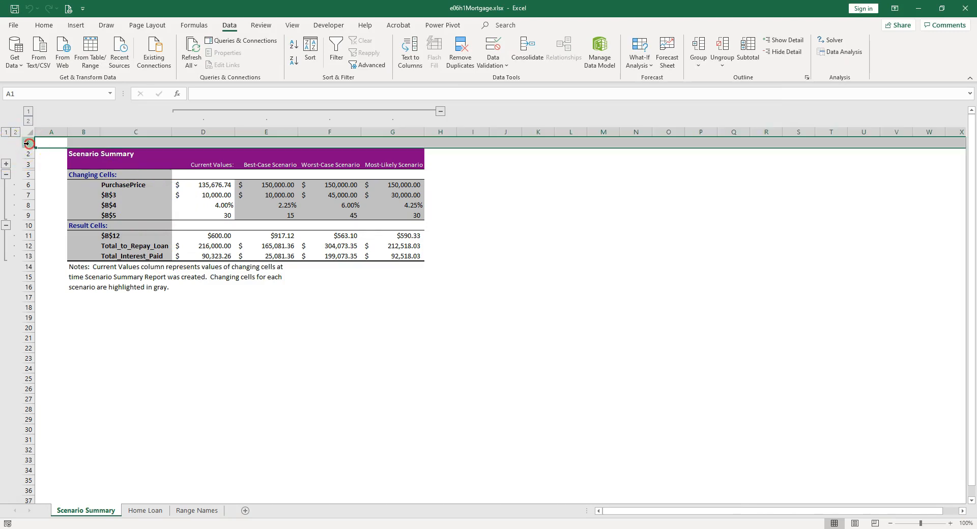
{"action": "right_click", "coordinate": [29, 143]}
{"action": "left_click", "coordinate": [58, 241]}
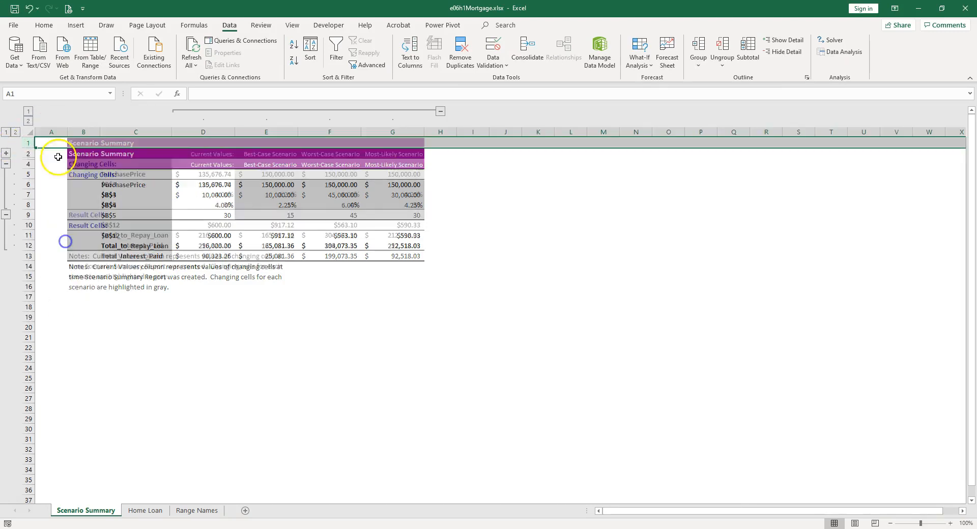
{"action": "right_click", "coordinate": [51, 133]}
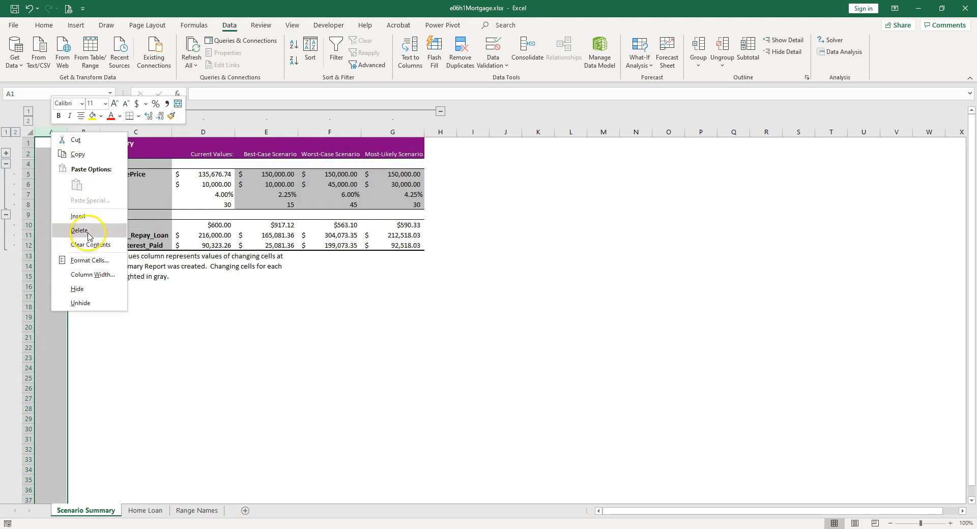
{"action": "left_click", "coordinate": [87, 232]}
- Delete the Current Values column from the scenario summary report
{"action": "left_click", "coordinate": [234, 132]}
{"action": "left_click", "coordinate": [173, 132]}
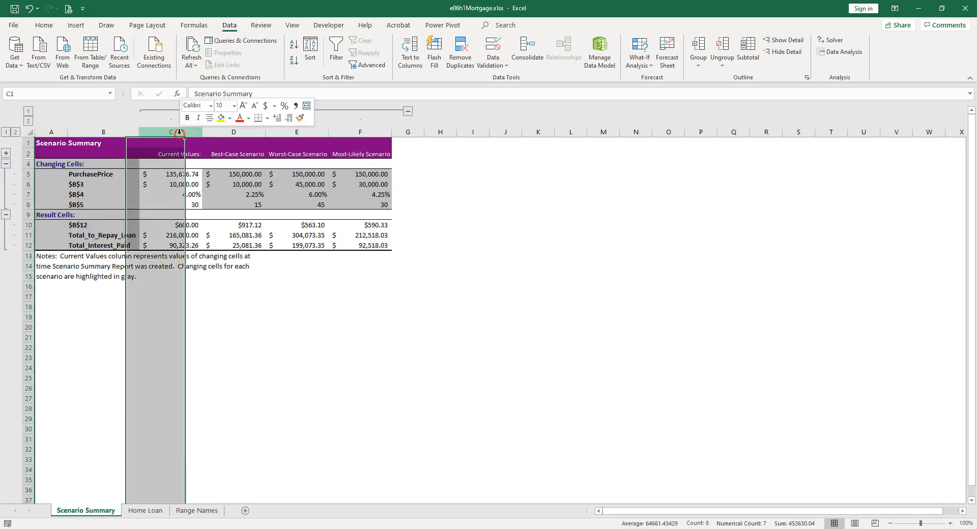
{"action": "right_click", "coordinate": [179, 134]}
{"action": "left_click", "coordinate": [223, 233]}
- Replace the changing-cell labels in B5:B8 with Cost of Home, Down Payment, APR and Years
{"action": "left_click", "coordinate": [91, 175]}
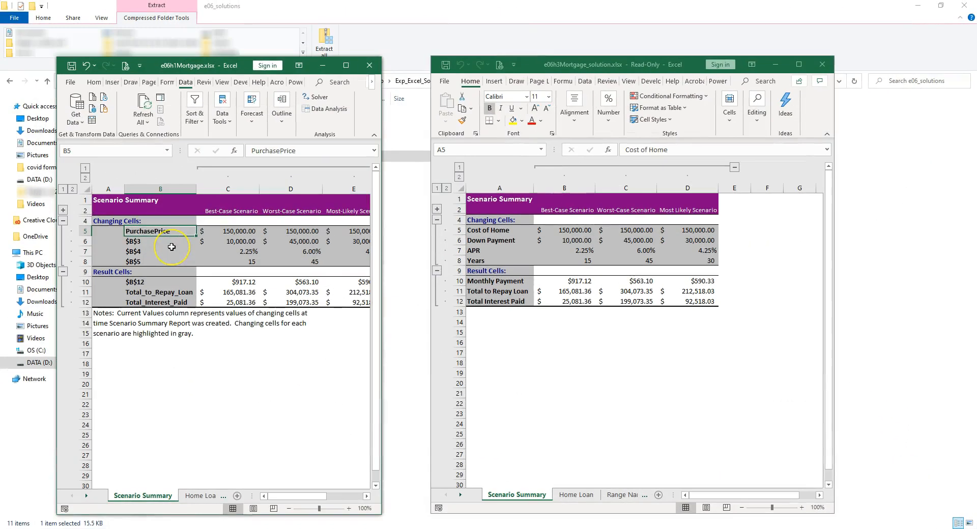
{"action": "type", "text": "Cost of Home"}
{"action": "key", "text": "Return"}
{"action": "type", "text": "Down Payment"}
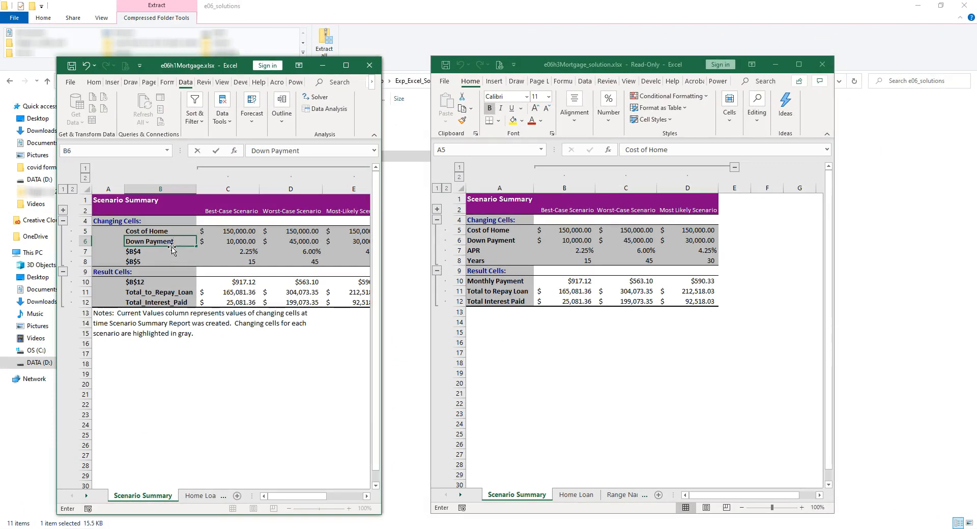
{"action": "key", "text": "Return"}
{"action": "type", "text": "APR"}
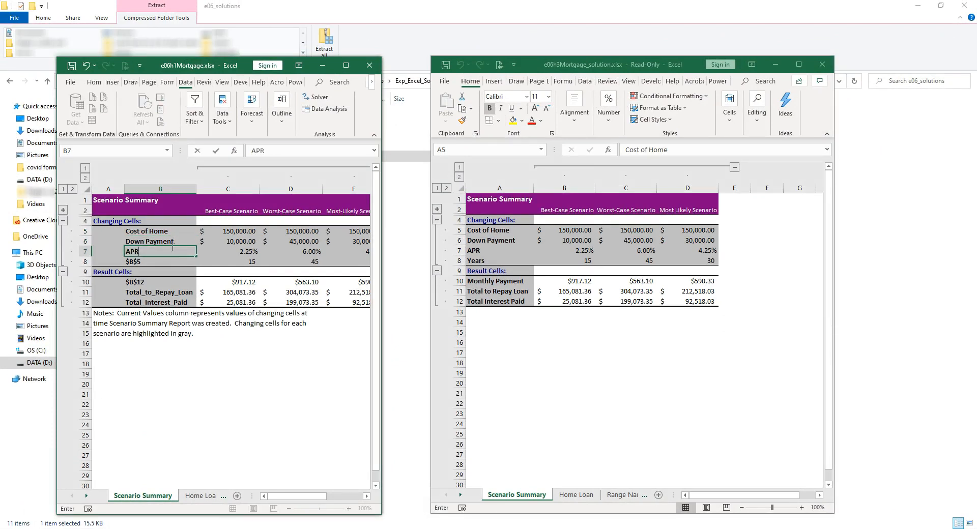
{"action": "key", "text": "Return"}
{"action": "type", "text": "Years"}
{"action": "key", "text": "Return"}
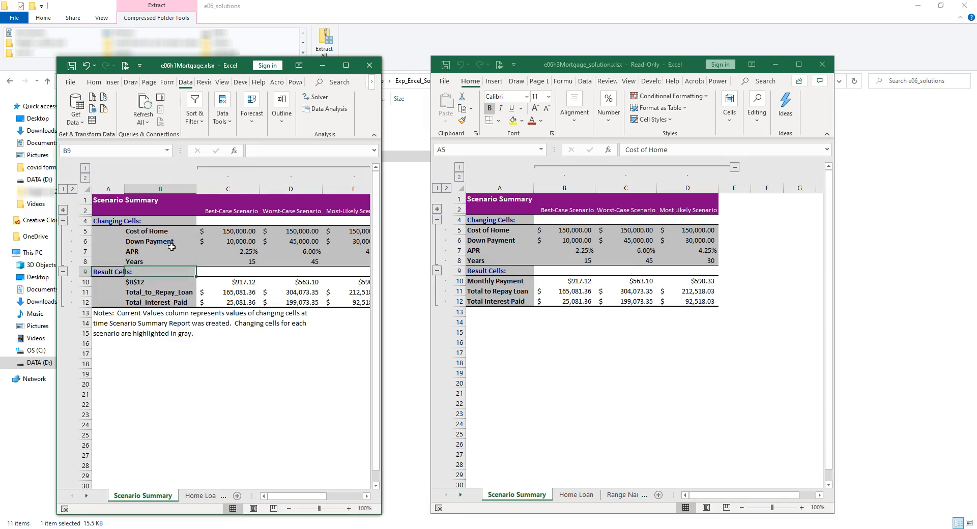
- Replace the first result-cell label in B10 with Monthly Payment
{"action": "key", "text": "Return"}
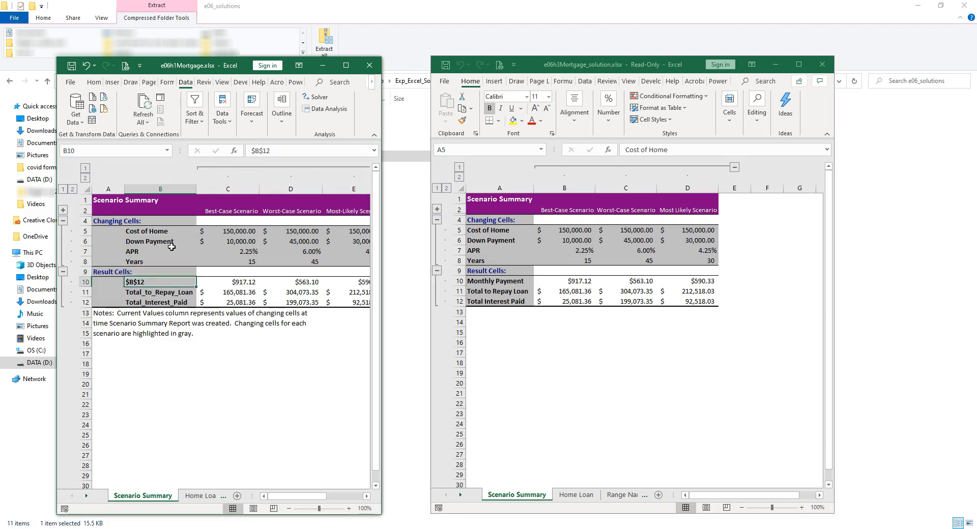
{"action": "type", "text": "Monthly Payment"}
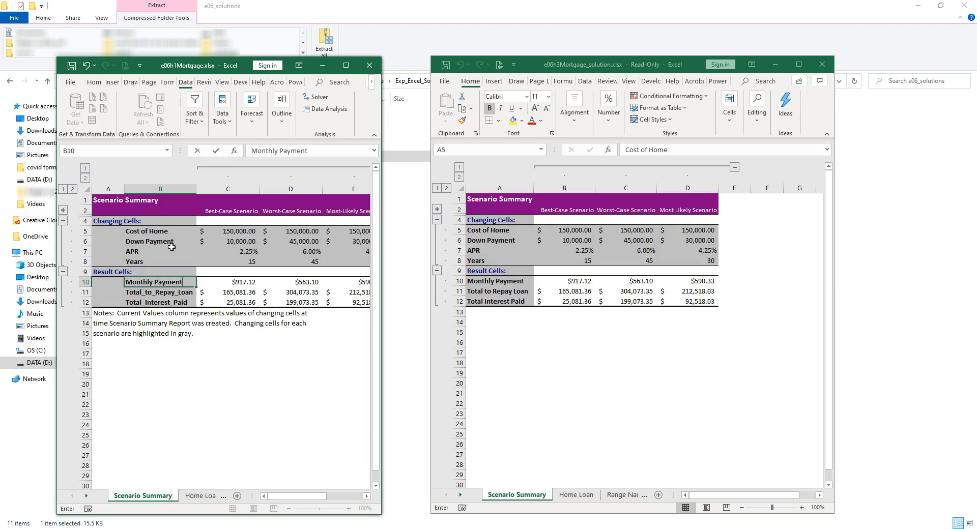
{"action": "key", "text": "Return"}
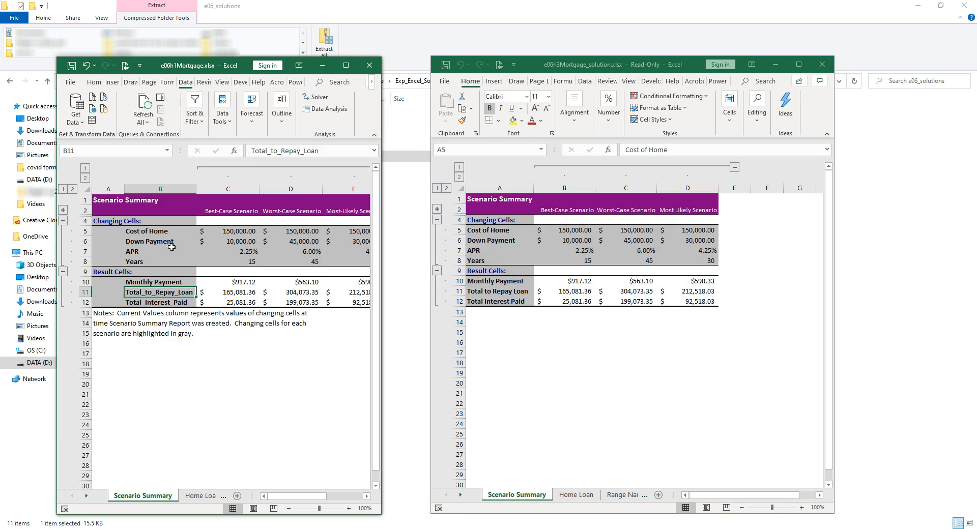